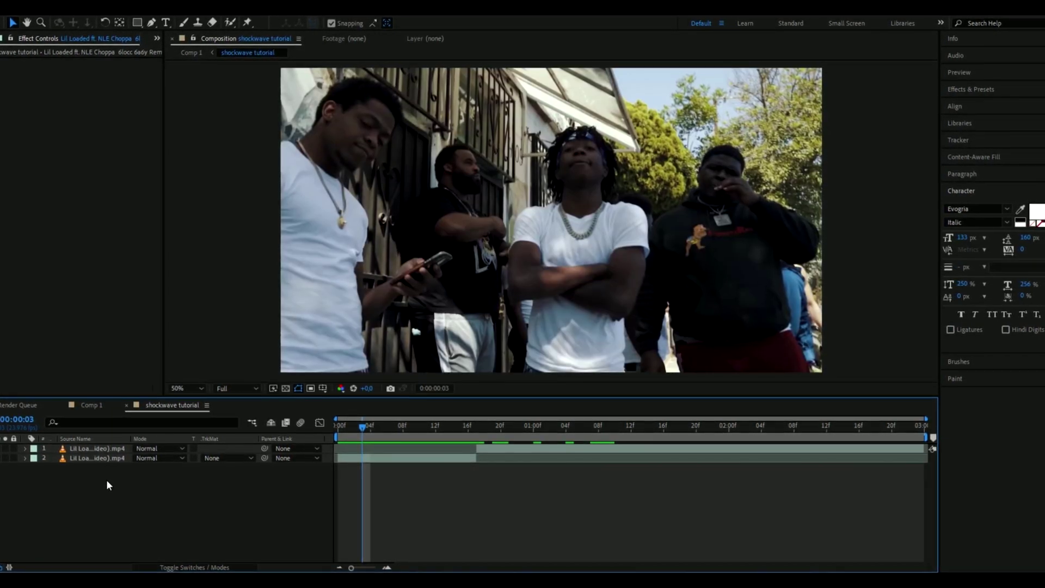
# Preview the footage, then duplicate the rotoscoped footage layer.
pyautogui.click(420, 424)
pyautogui.moveTo(424, 427); pyautogui.dragTo(780, 411)
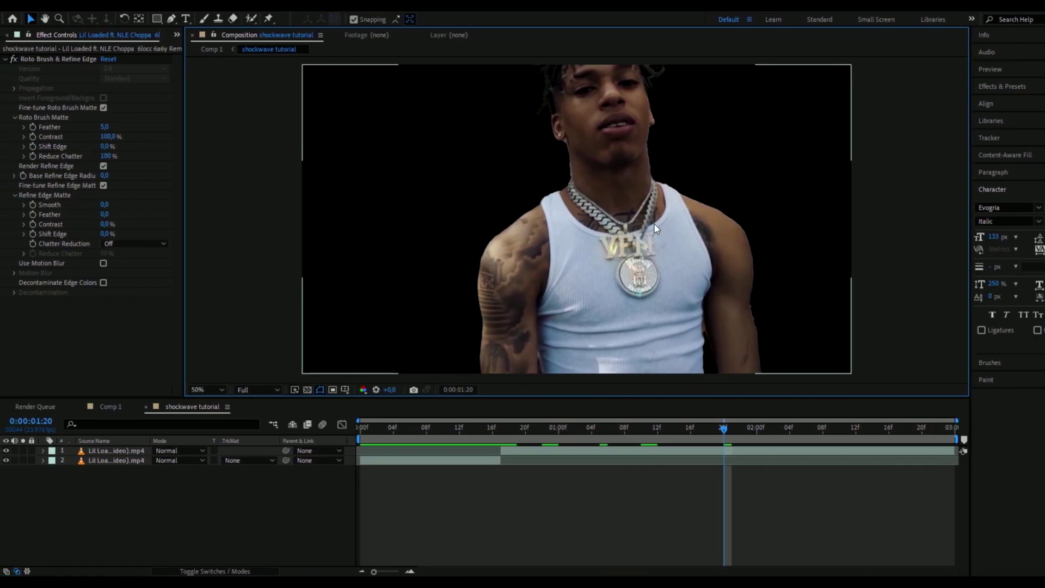
pyautogui.click(551, 451)
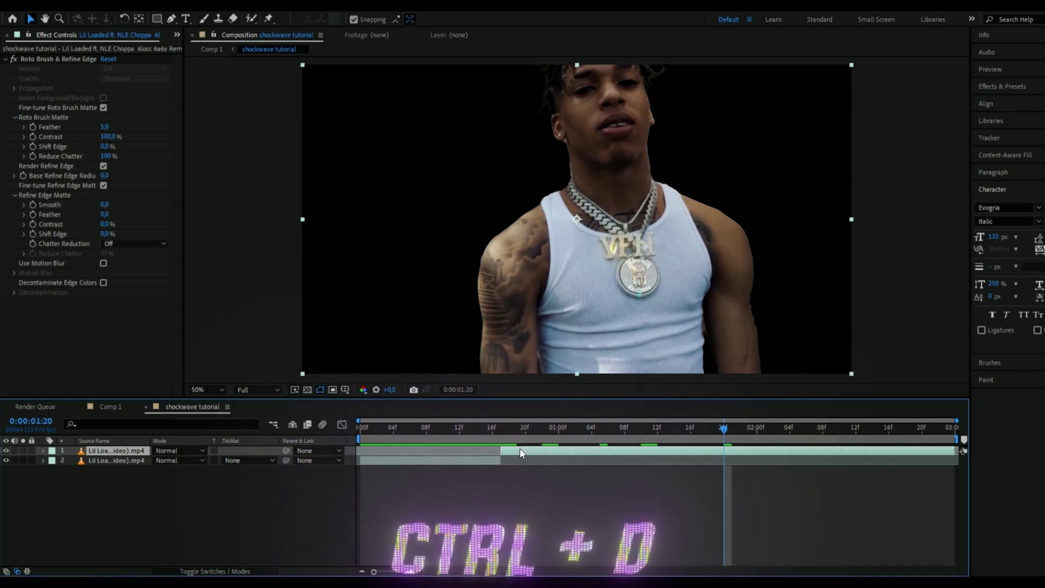
pyautogui.hotkey('ctrl', 'd')
# Delete Roto Brush & Refine Edge from the lower copy so the full background shows.
pyautogui.click(546, 461)
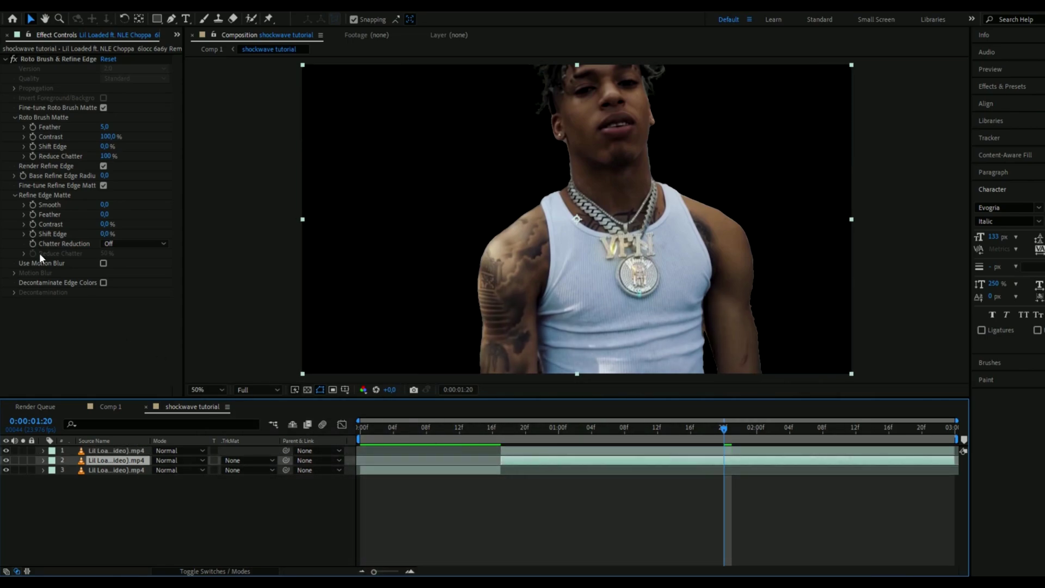
pyautogui.click(57, 59)
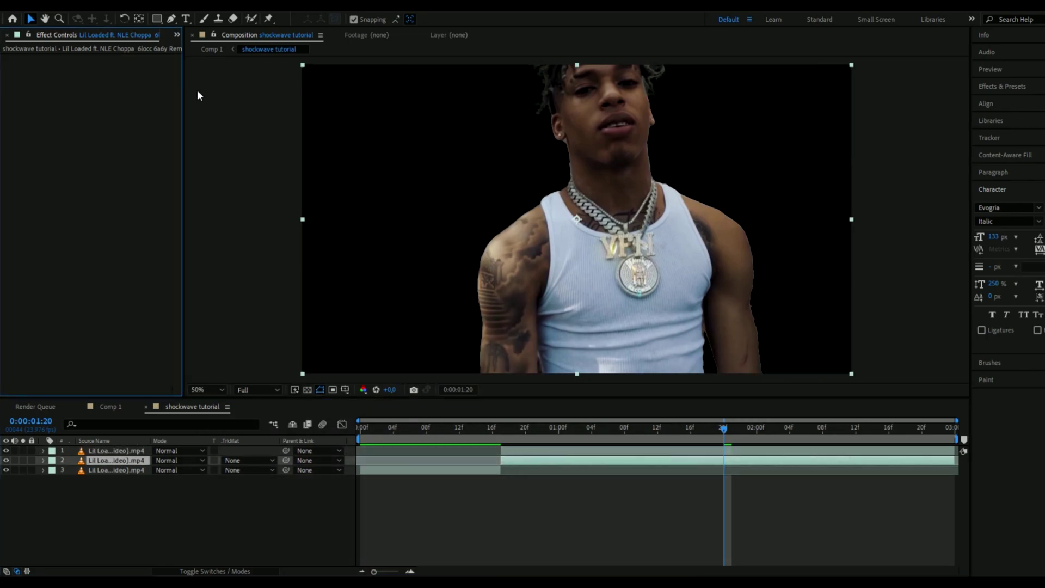
pyautogui.press('Delete')
pyautogui.click(899, 218)
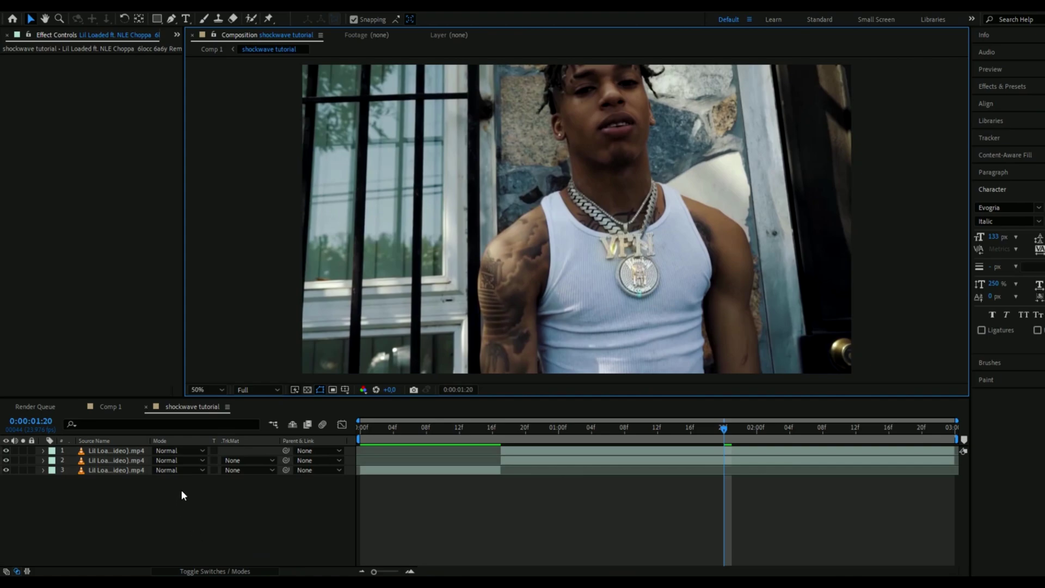
# Add a new shape layer and draw a large circle with the Ellipse tool.
pyautogui.rightClick(165, 507)
pyautogui.moveTo(293, 364)
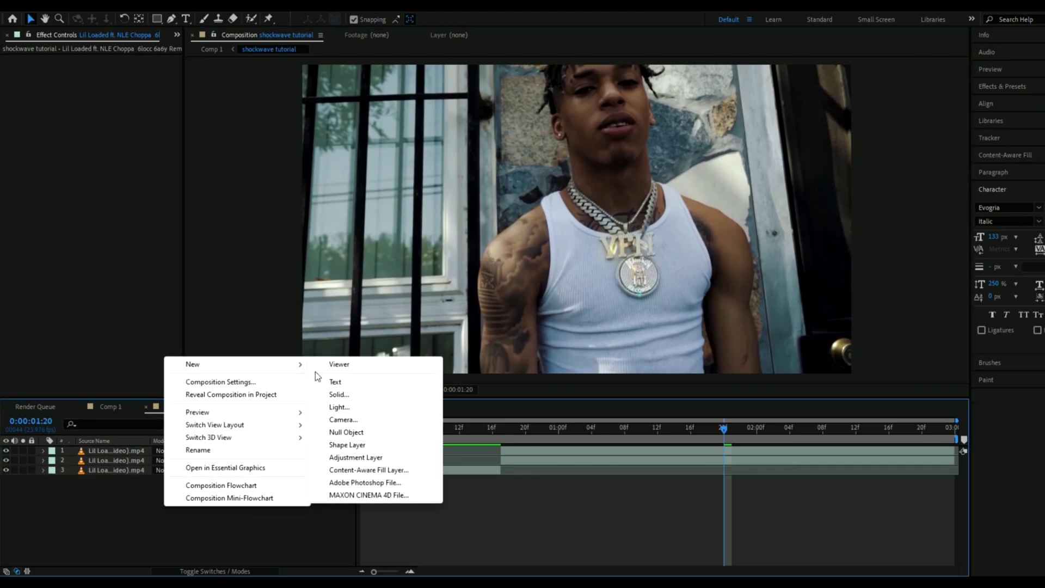
pyautogui.click(347, 445)
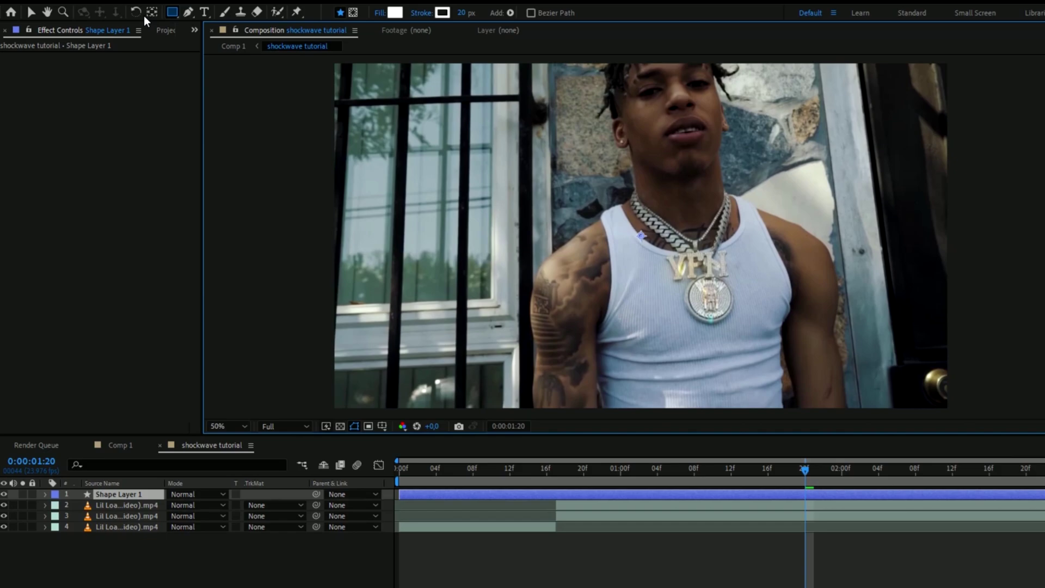
pyautogui.click(157, 18)
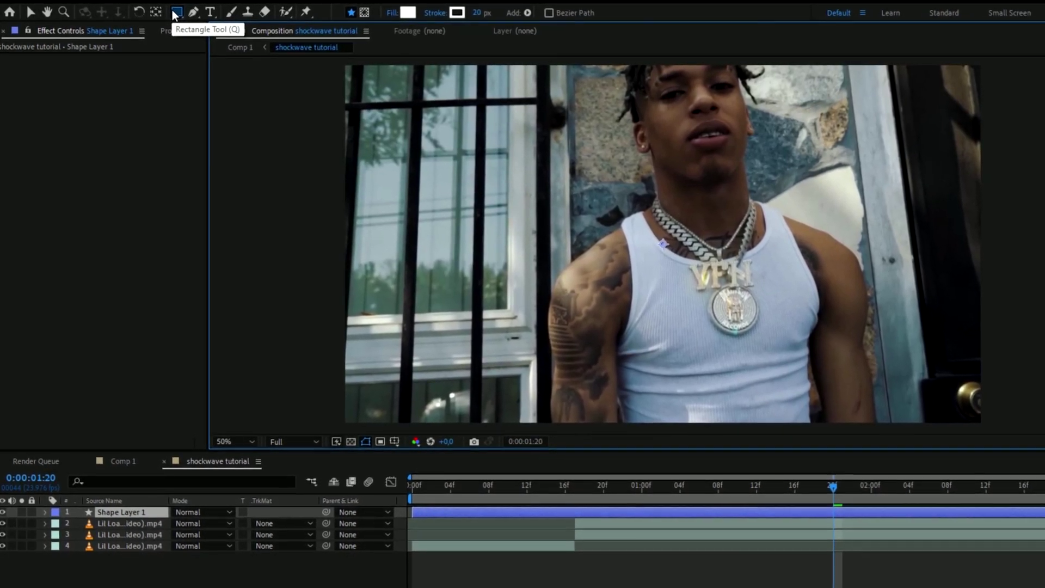
pyautogui.press('q')
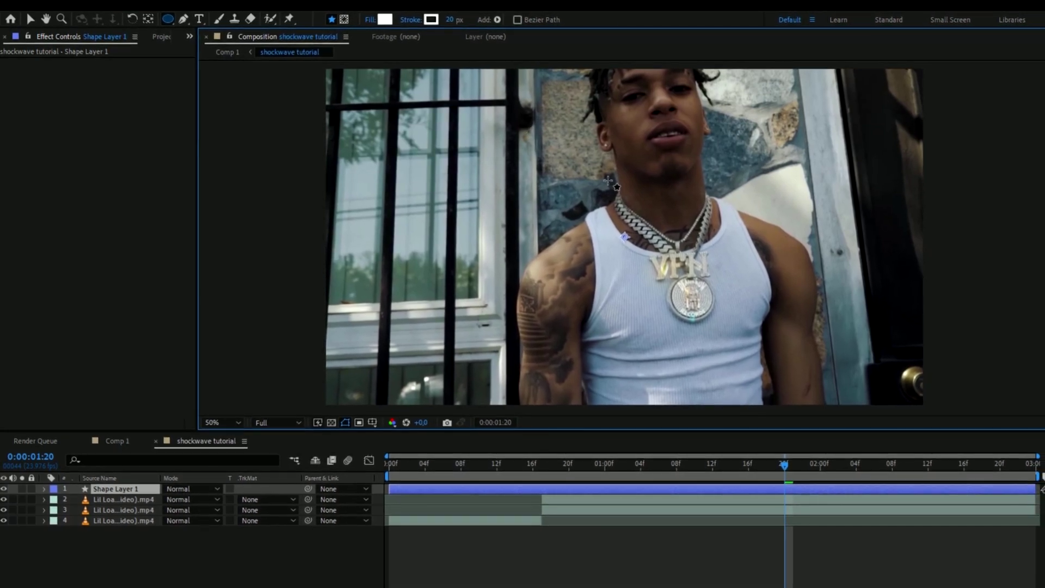
pyautogui.moveTo(500, 122); pyautogui.dragTo(765, 354)
pyautogui.press('v')
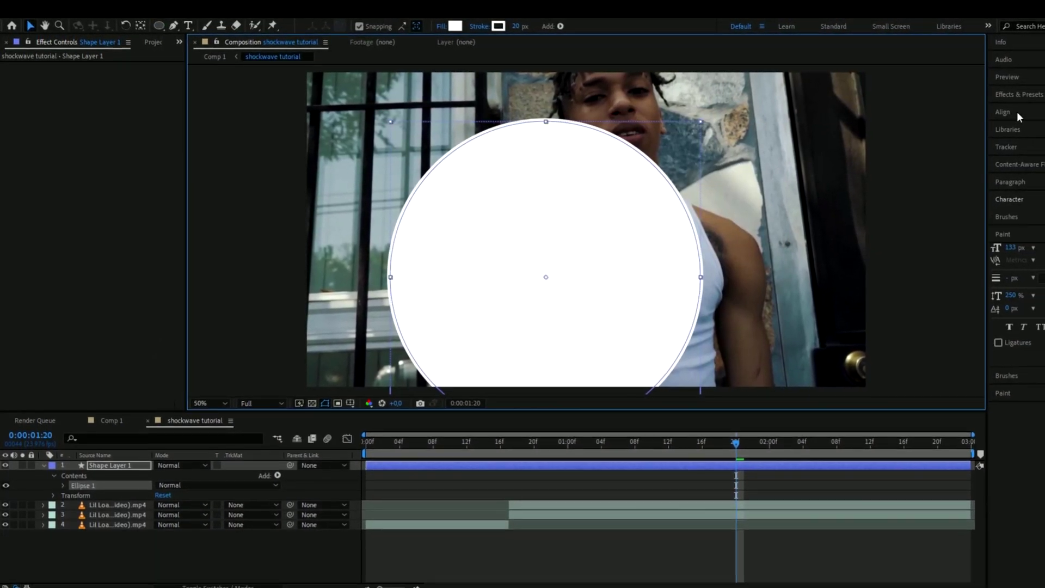
# Centre the circle in the composition and set its fill to black.
pyautogui.click(1023, 112)
pyautogui.hotkey('ctrl', 'Home')
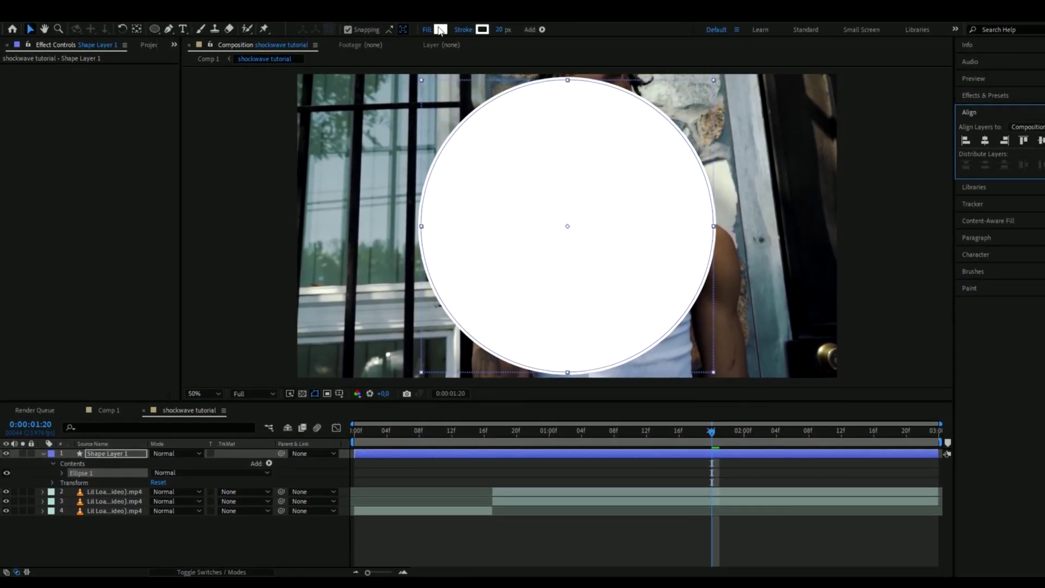
pyautogui.click(451, 27)
pyautogui.click(116, 185)
pyautogui.click(76, 216)
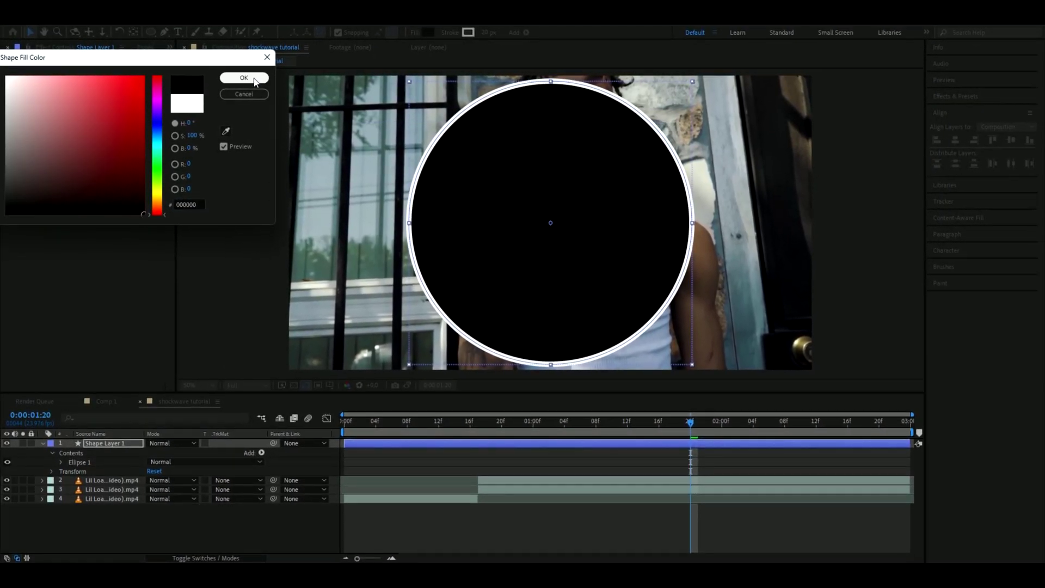
pyautogui.click(248, 76)
# Thicken the circle's white stroke into a wide ring.
pyautogui.moveTo(499, 28)
pyautogui.mouseDown()
pyautogui.moveTo(531, 31)
pyautogui.moveTo(487, 33)
pyautogui.mouseUp()
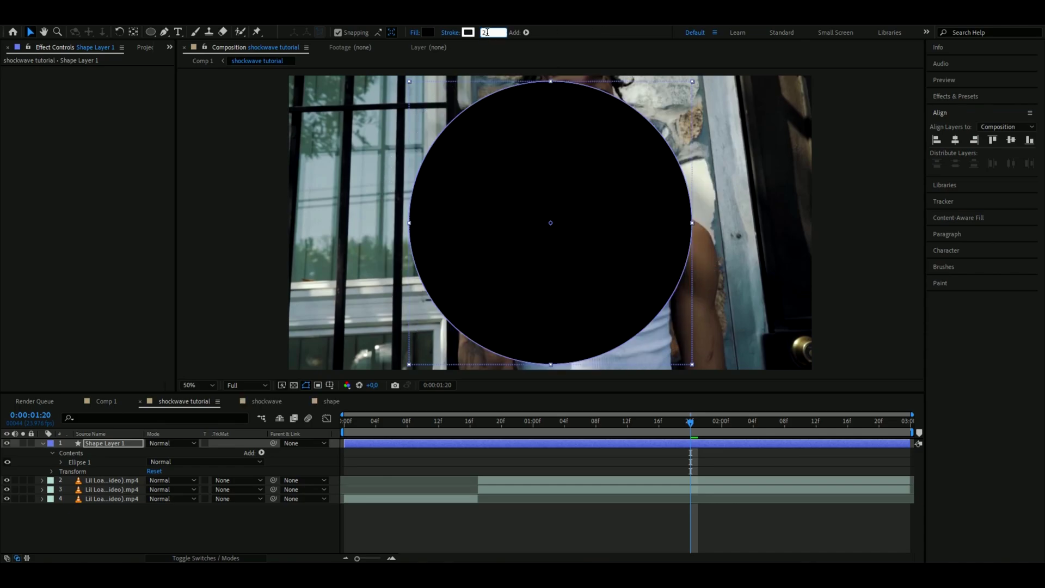
pyautogui.press('Return')
pyautogui.click(336, 364)
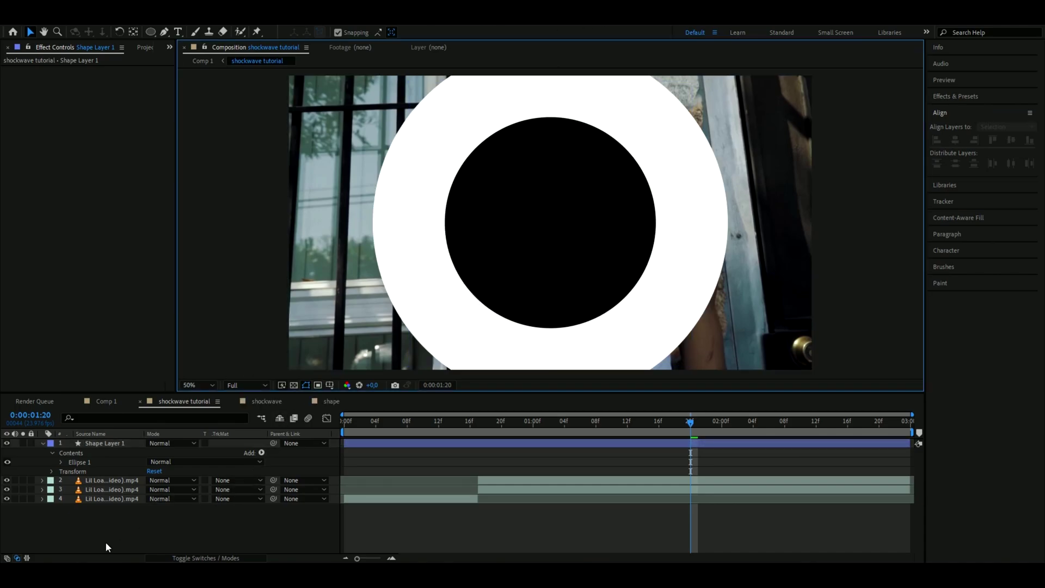
pyautogui.rightClick(131, 531)
# Add a new black solid layer.
pyautogui.moveTo(188, 390)
pyautogui.click(348, 427)
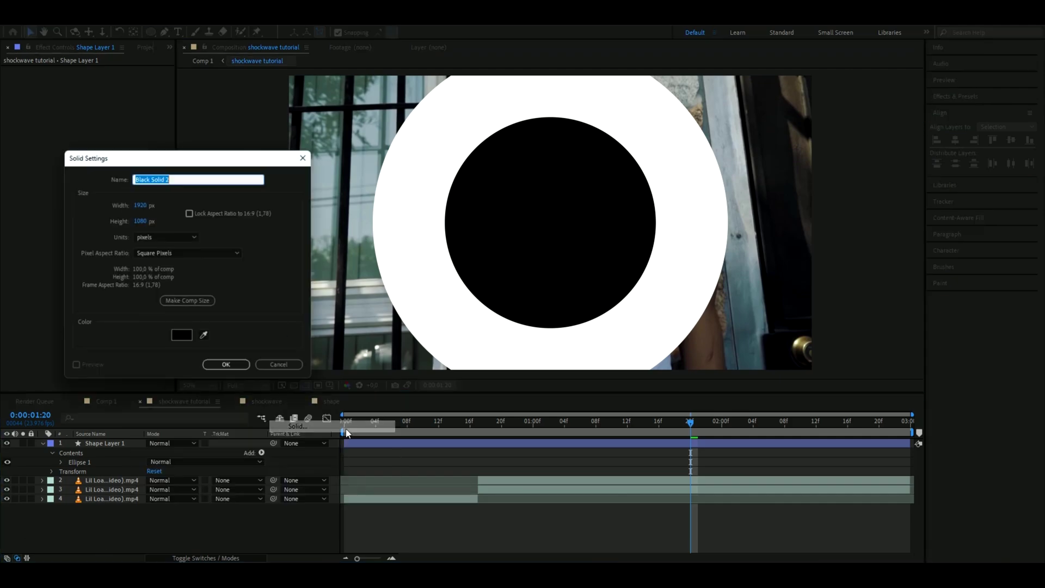
pyautogui.click(227, 365)
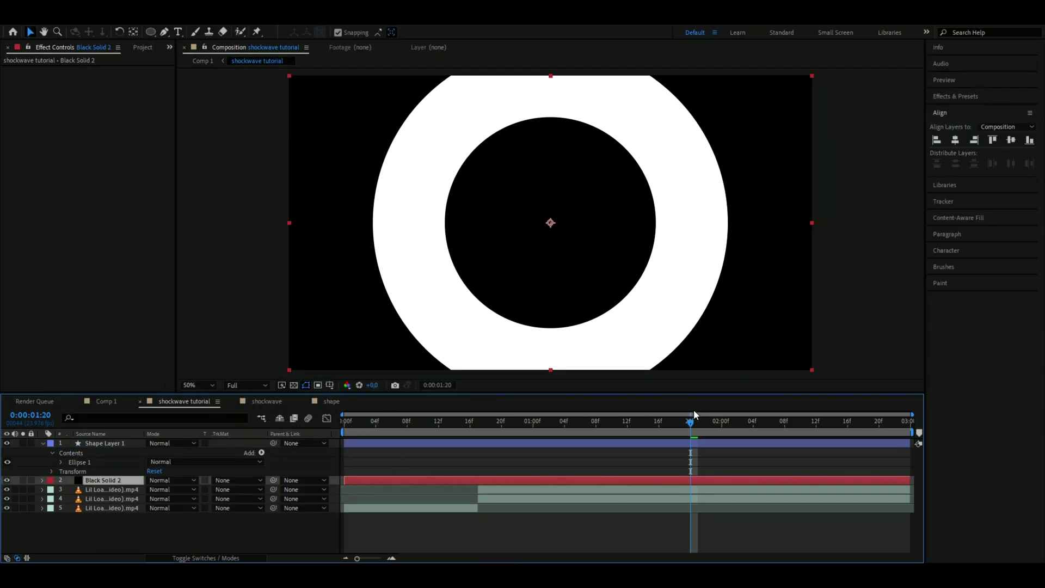
# Apply a Transform effect to the ring's shape layer with Scale starting at 0.
pyautogui.moveTo(690, 420); pyautogui.dragTo(479, 420)
pyautogui.click(104, 443)
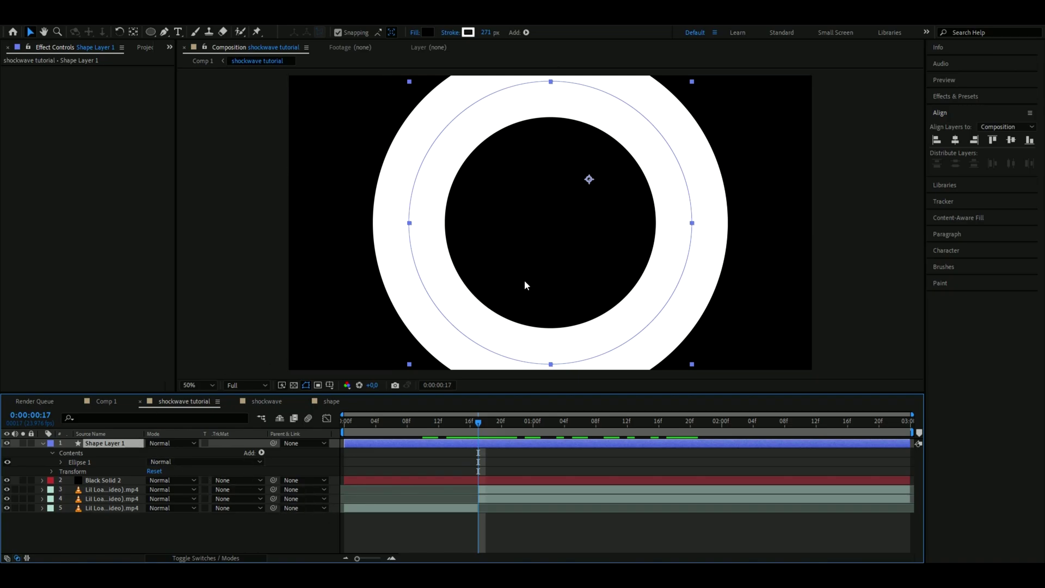
pyautogui.hotkey('ctrl', 'space')
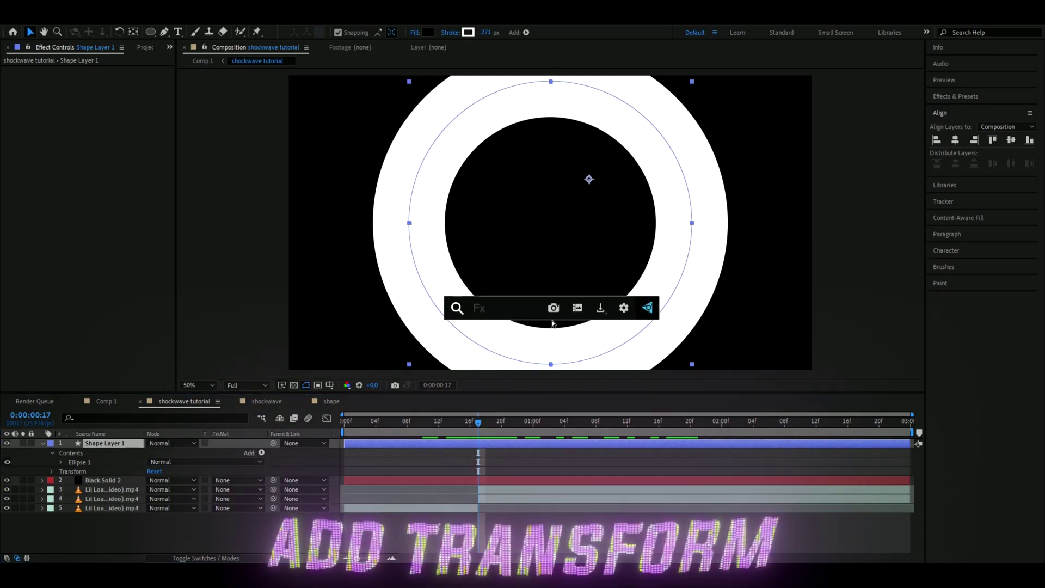
pyautogui.write('tr')
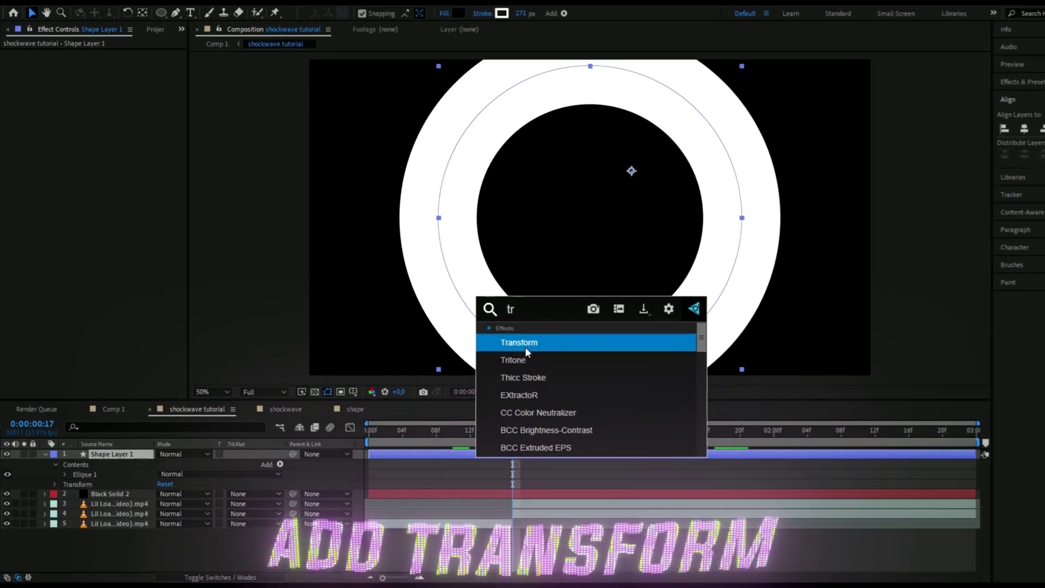
pyautogui.click(525, 346)
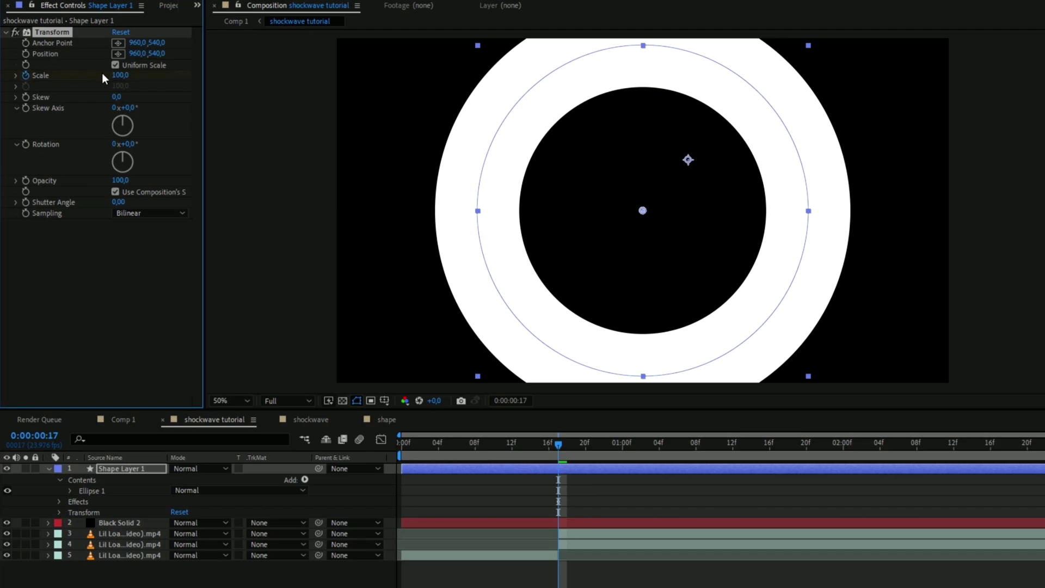
pyautogui.click(120, 75)
pyautogui.write('0')
pyautogui.press('Return')
# Preview the ring expanding outward, then return to an early frame.
pyautogui.moveTo(558, 444); pyautogui.dragTo(641, 444)
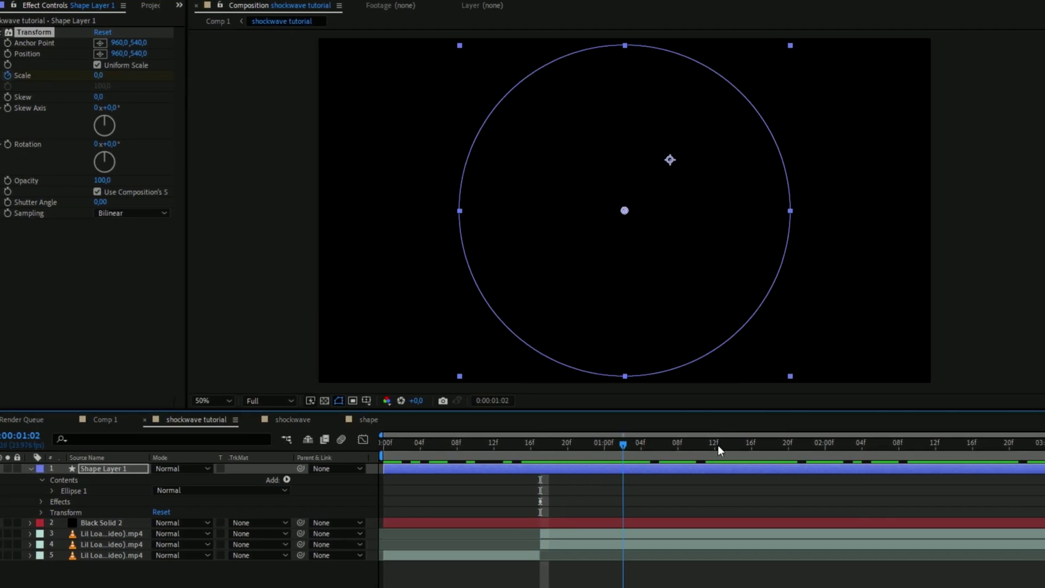
pyautogui.press('space')
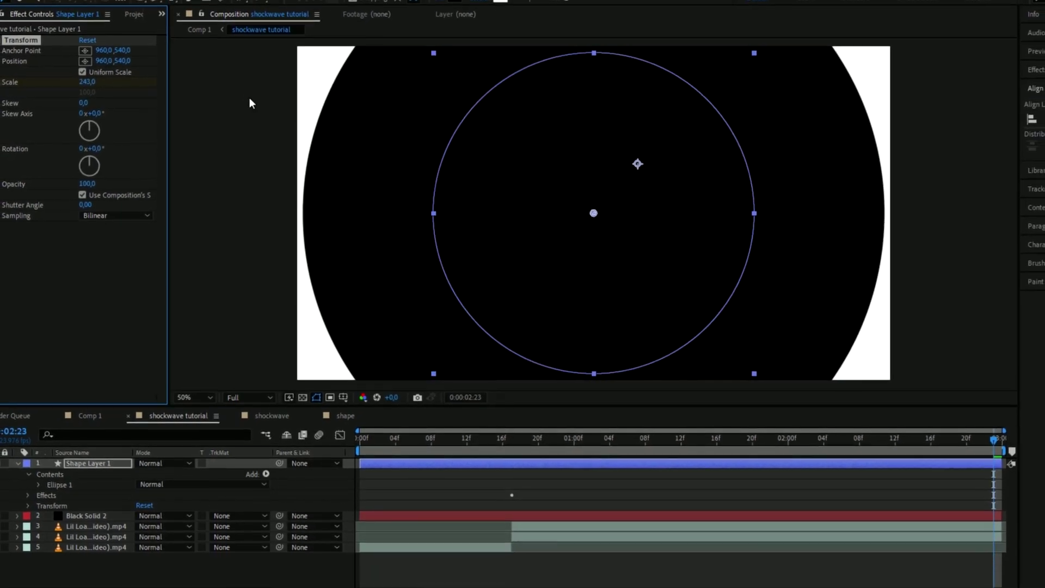
pyautogui.click(407, 444)
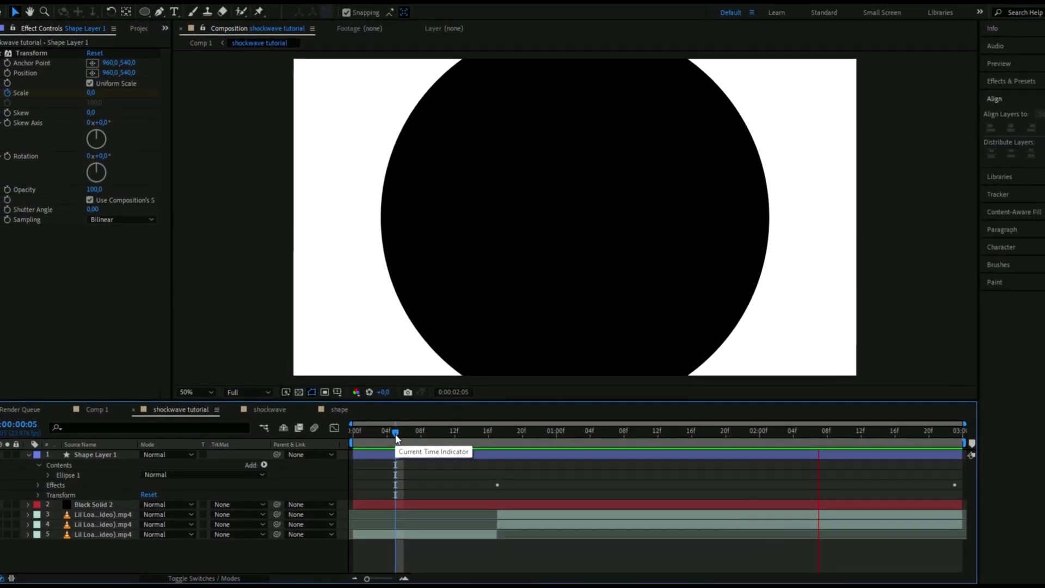
pyautogui.moveTo(399, 438); pyautogui.dragTo(514, 429)
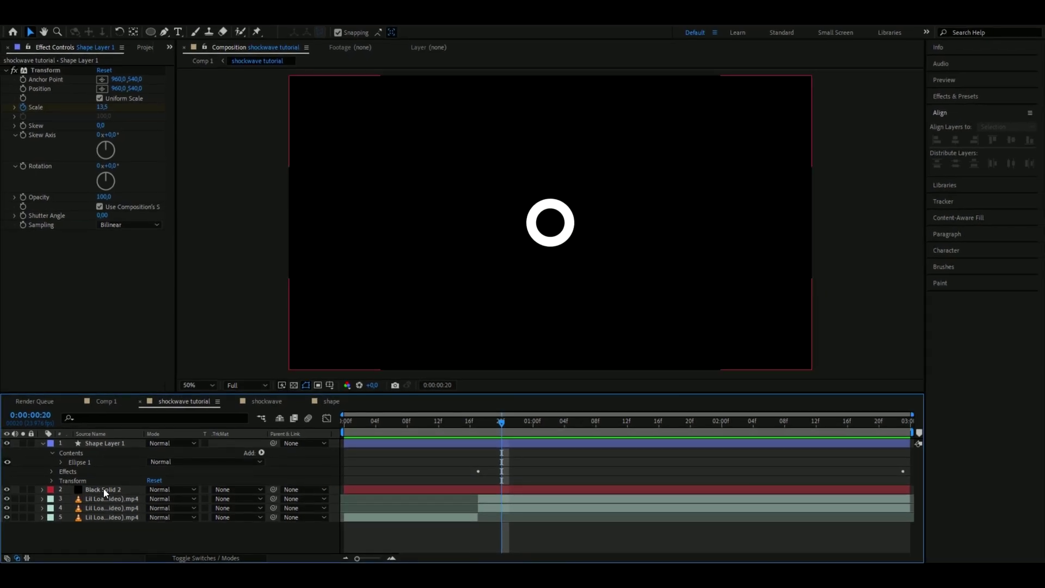
# Pre-compose the black solid and ring into a comp named 'shape' and hide its layer.
pyautogui.click(103, 489)
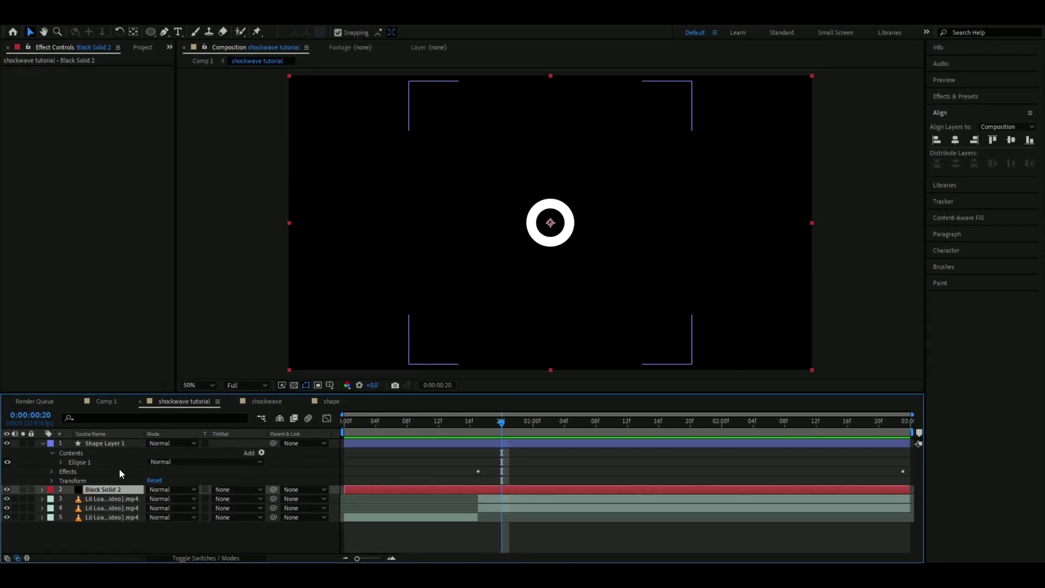
pyautogui.keyDown('shift'); pyautogui.click(120, 442); pyautogui.keyUp('shift')
pyautogui.rightClick(120, 442)
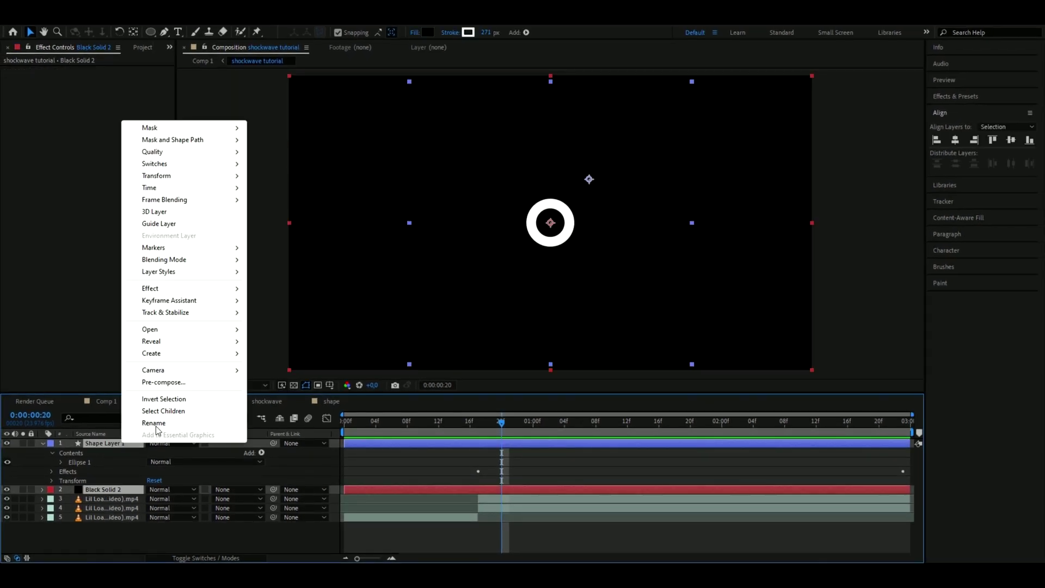
pyautogui.click(164, 382)
pyautogui.write('shape')
pyautogui.press('Return')
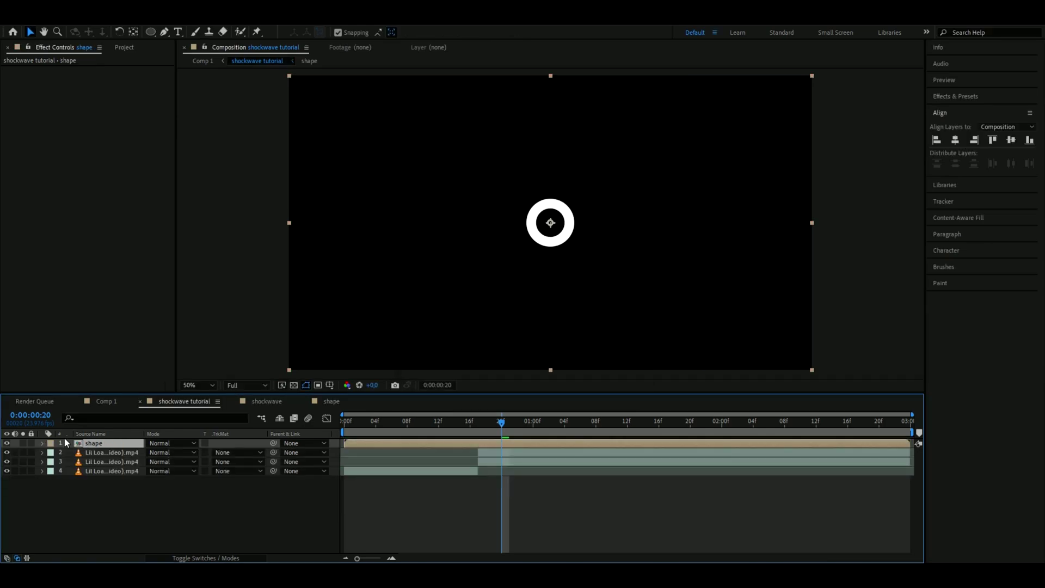
pyautogui.click(7, 453)
pyautogui.moveTo(549, 426); pyautogui.dragTo(508, 425)
# Add a Displacement Map to the footage driven by the shape layer, -100 horizontal and 100 vertical.
pyautogui.click(511, 463)
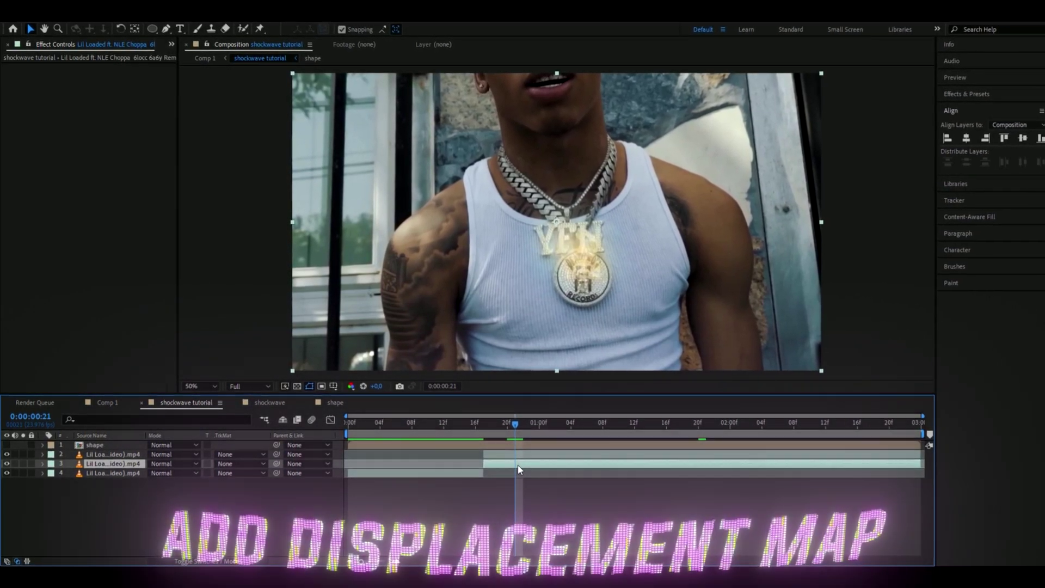
pyautogui.hotkey('ctrl', 'space')
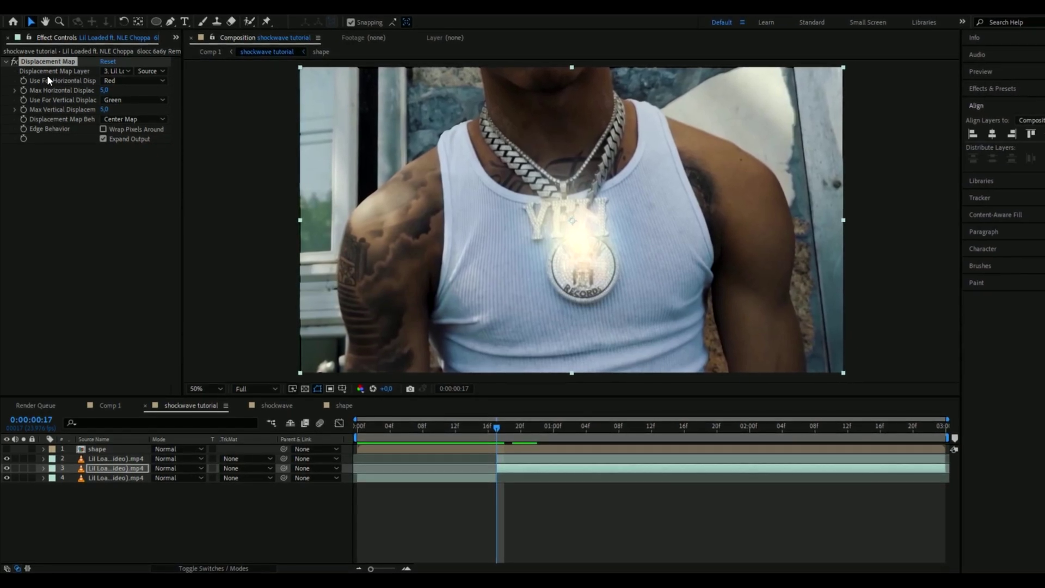
pyautogui.click(117, 71)
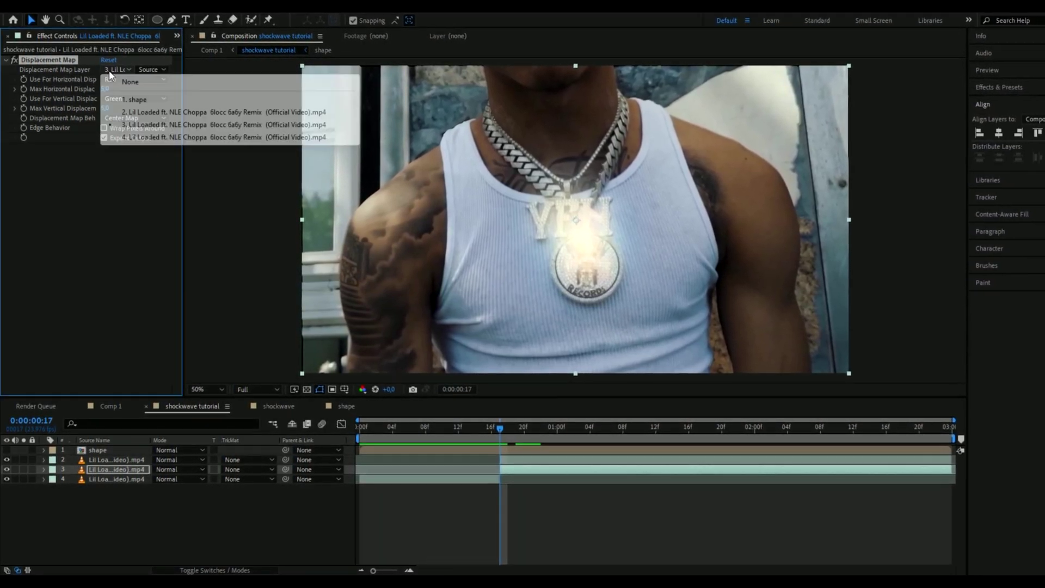
pyautogui.click(143, 98)
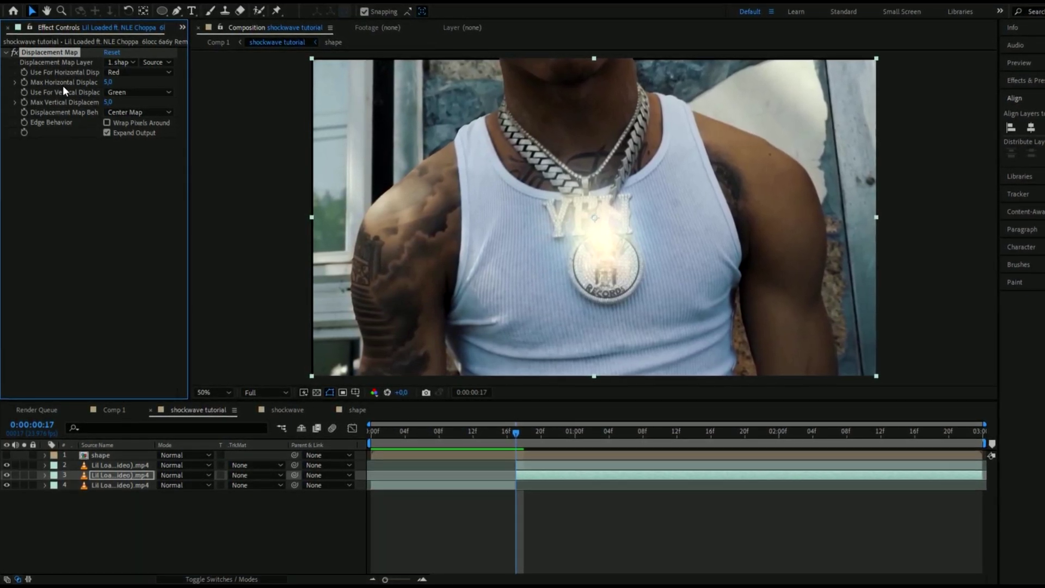
pyautogui.click(108, 80)
pyautogui.write('-100')
pyautogui.press('Return')
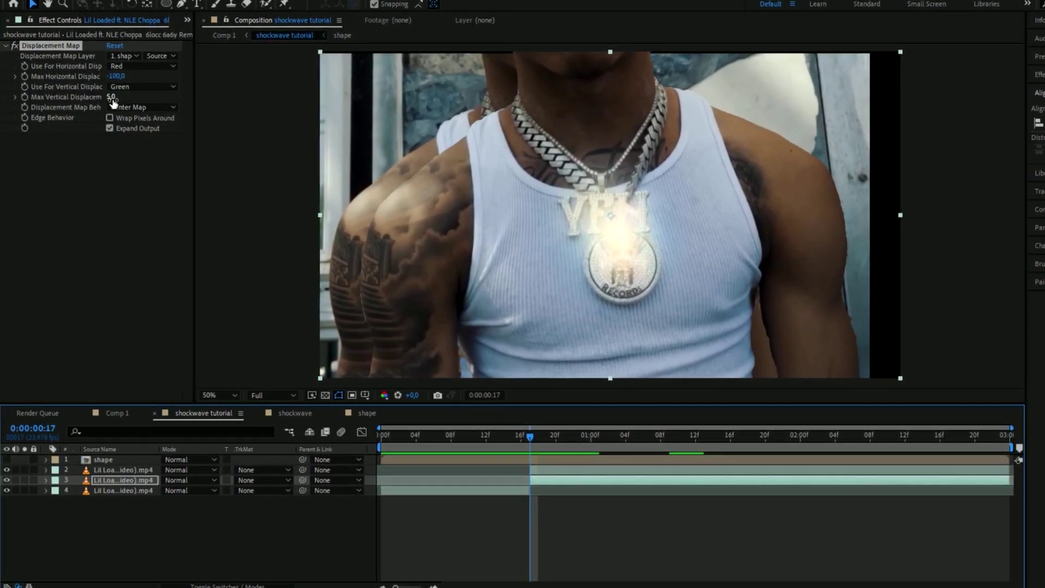
pyautogui.write('100')
pyautogui.press('Return')
pyautogui.press('space')
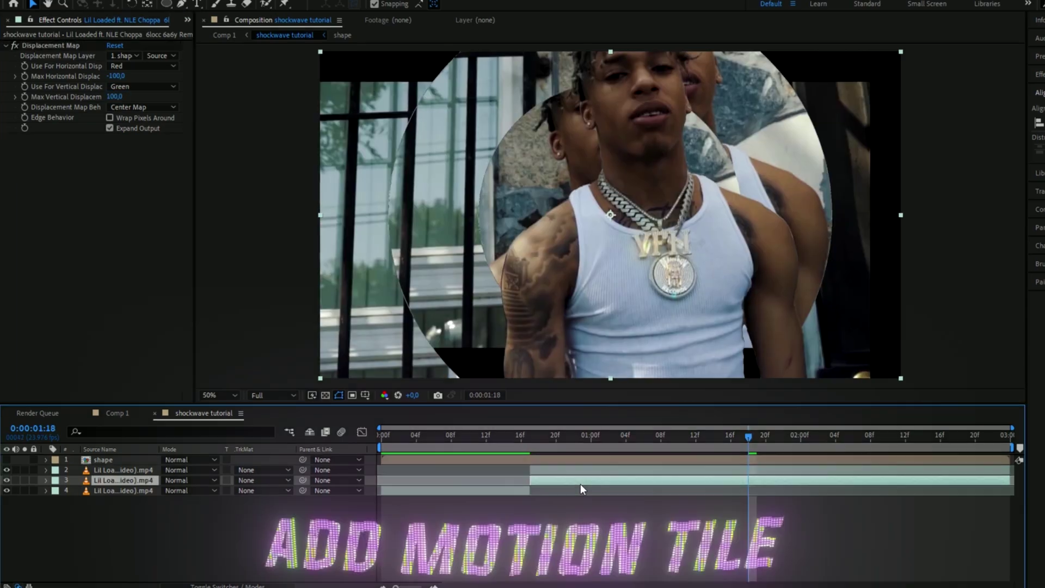
# Apply Motion Tile to the video and move it above Displacement Map.
pyautogui.hotkey('ctrl', 'space')
pyautogui.write('motiu')
pyautogui.press('BackSpace')
pyautogui.write('l')
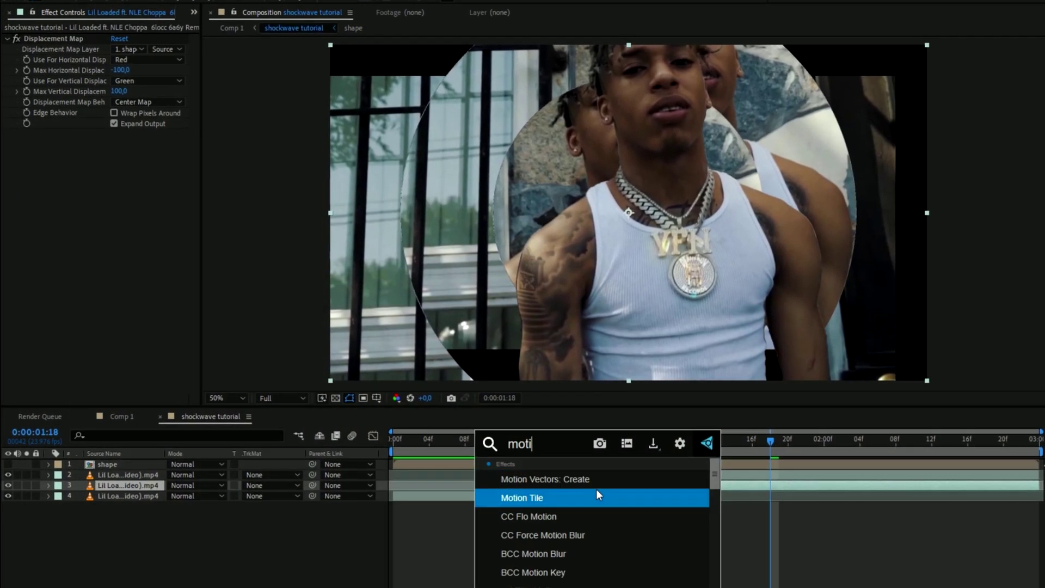
pyautogui.click(595, 489)
pyautogui.moveTo(52, 41); pyautogui.dragTo(52, 38)
# Set Motion Tile output width and height to 300 and turn on Mirror Edges.
pyautogui.click(122, 76)
pyautogui.write('270')
pyautogui.press('BackSpace')
pyautogui.press('BackSpace')
pyautogui.press('BackSpace')
pyautogui.write('300')
pyautogui.press('Return')
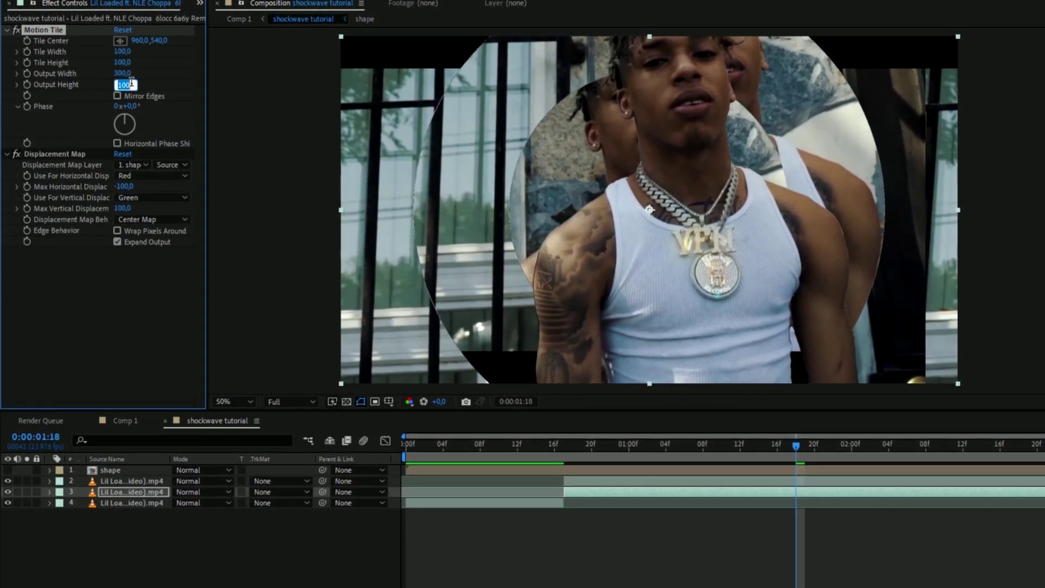
pyautogui.click(122, 83)
pyautogui.write('300')
pyautogui.press('Return')
pyautogui.click(117, 97)
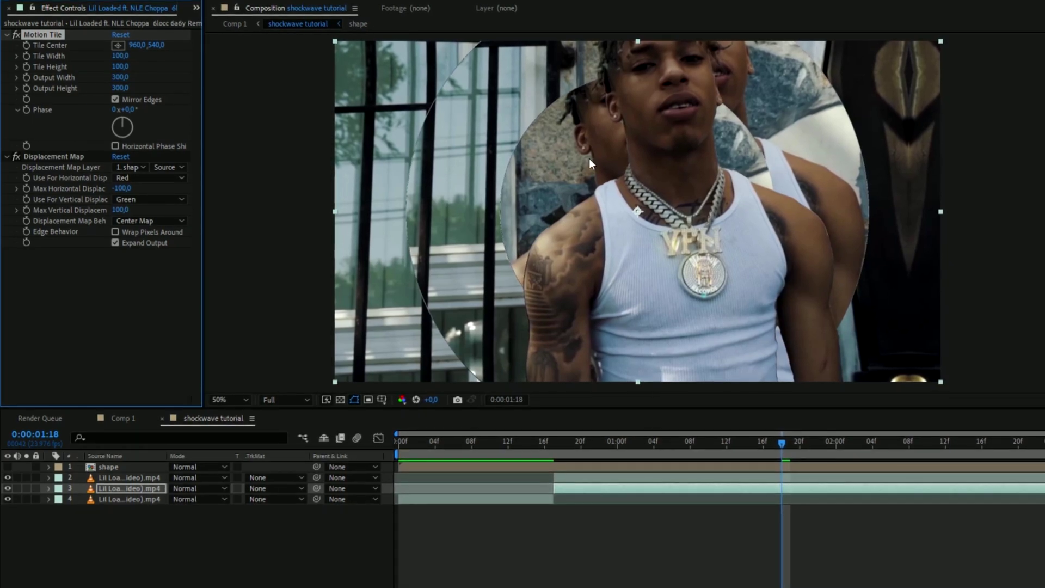
# Inside the shape precomp, add a Gaussian Blur of 150 blurriness to the ring.
pyautogui.click(103, 466)
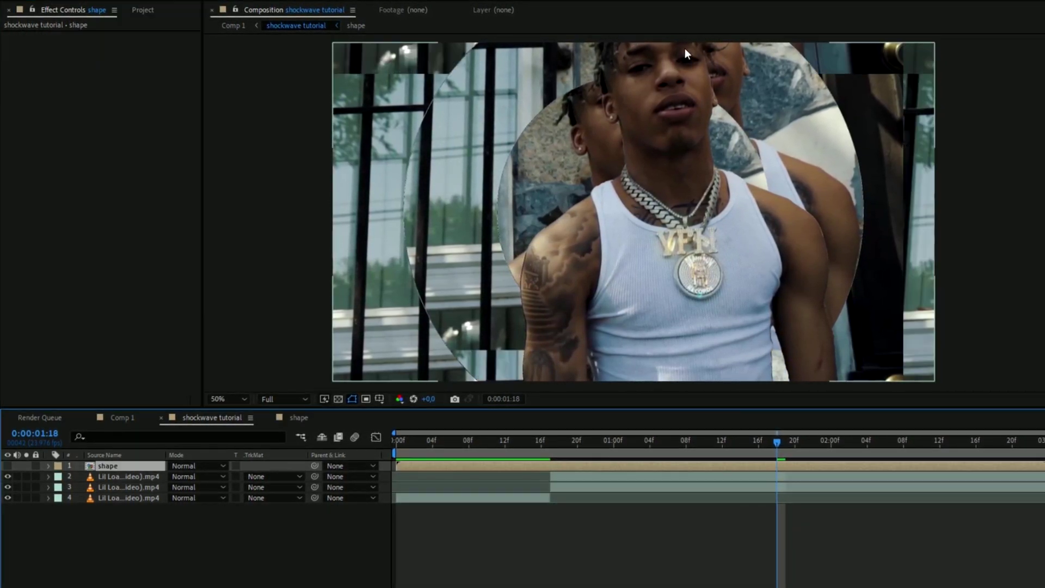
pyautogui.doubleClick(132, 462)
pyautogui.hotkey('ctrl', 'space')
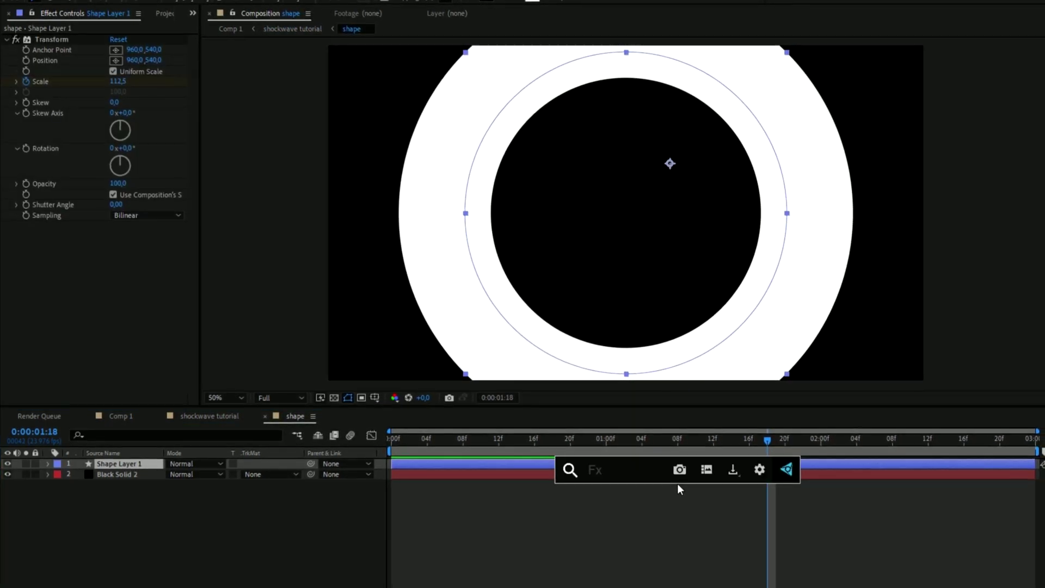
pyautogui.write('g')
pyautogui.click(604, 533)
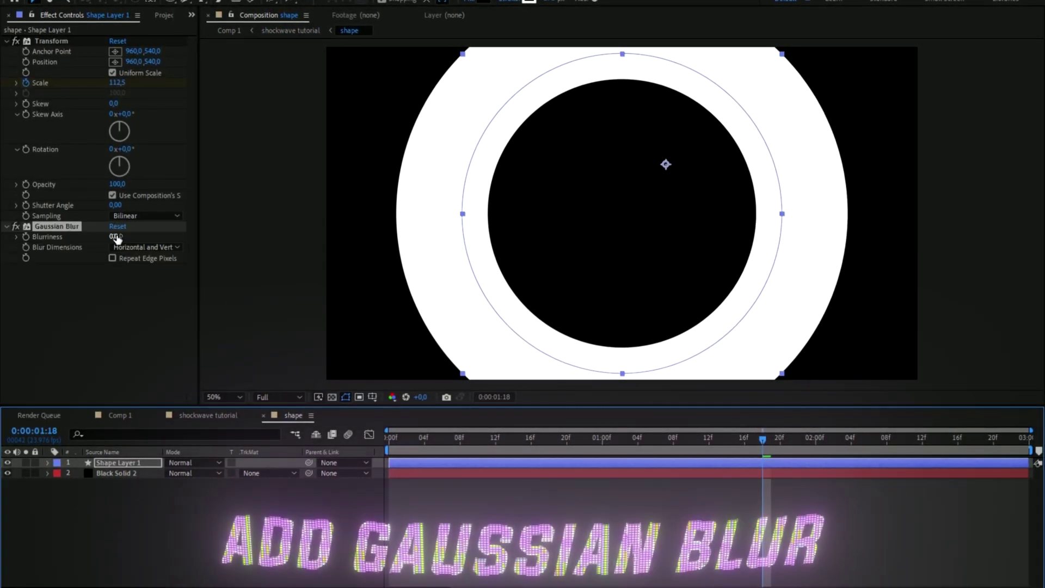
pyautogui.click(117, 237)
pyautogui.write('150')
pyautogui.press('Return')
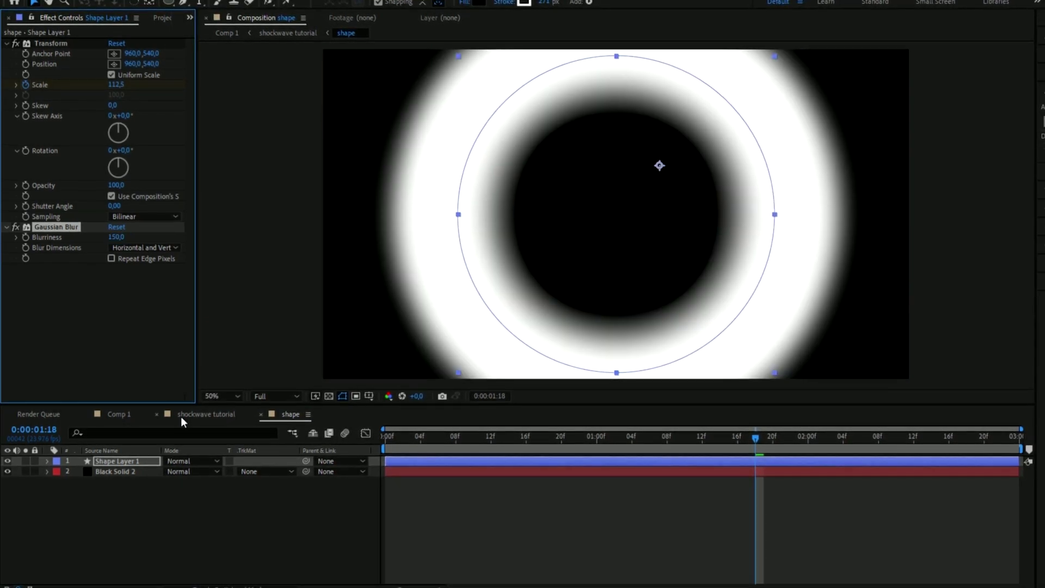
# In the shockwave tutorial comp, keyframe the Displacement Map's horizontal and vertical displacement at 0:00:02:23.
pyautogui.click(220, 415)
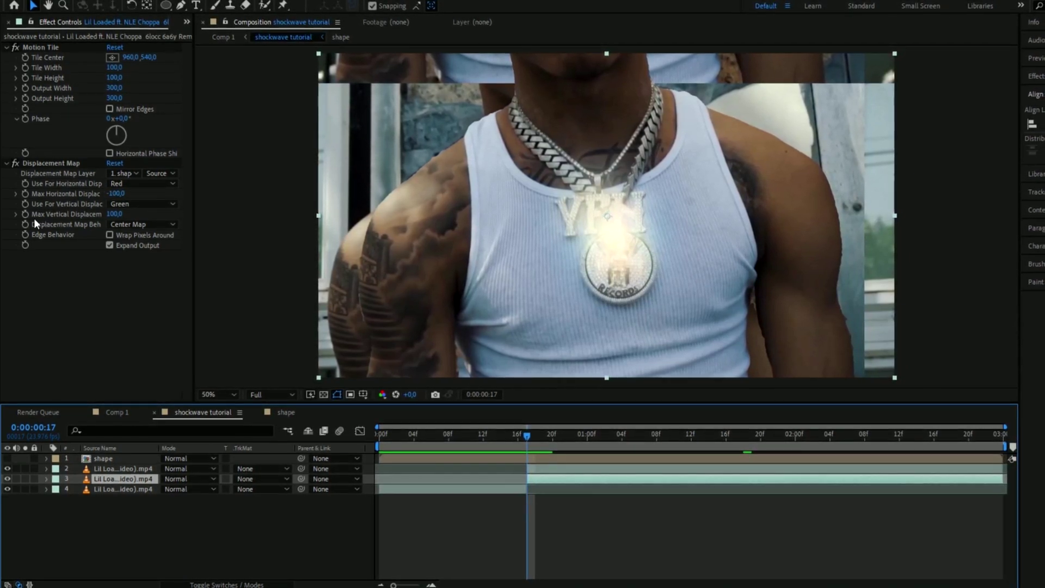
pyautogui.click(32, 164)
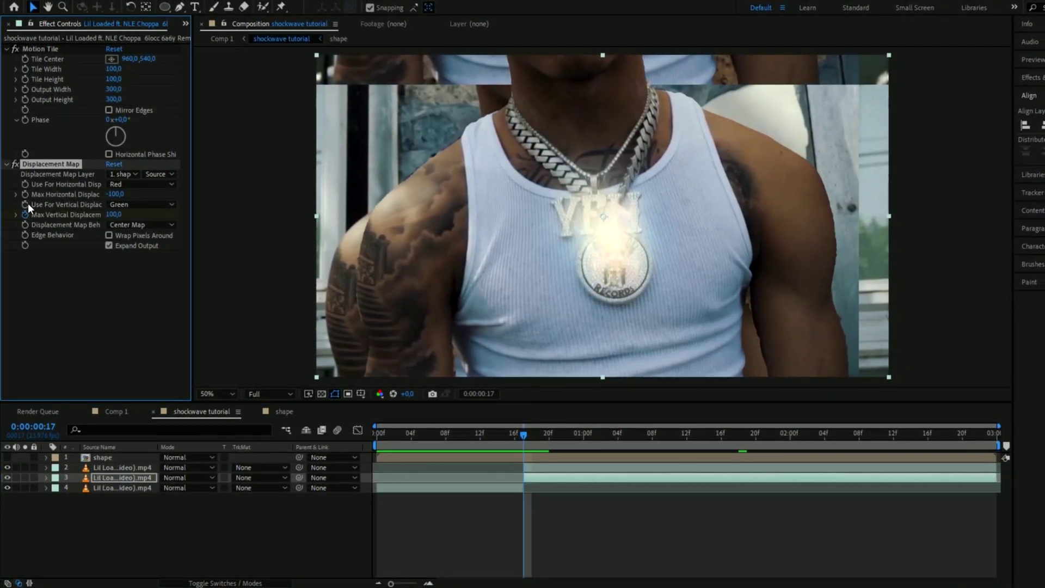
pyautogui.moveTo(524, 436); pyautogui.dragTo(984, 433)
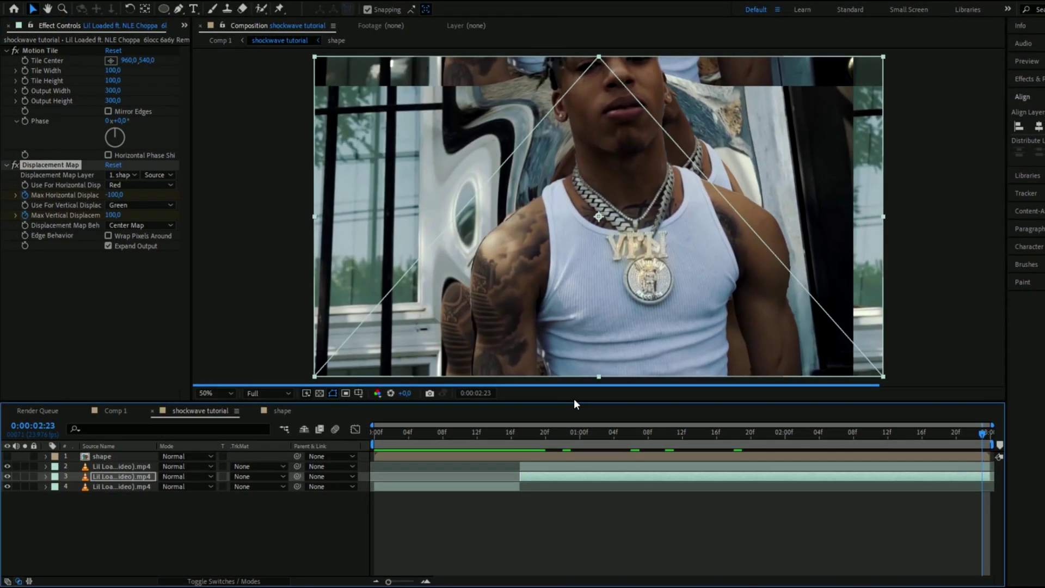
pyautogui.click(112, 214)
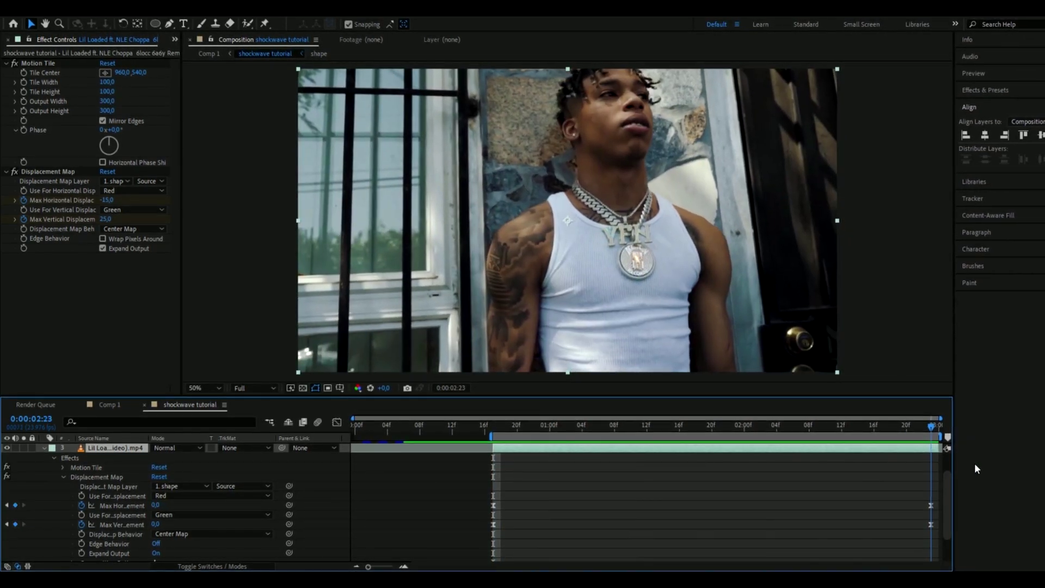
# Preview the animated displacement, then stop at 0:00:01:10 with the top shape layer selected.
pyautogui.press('k')
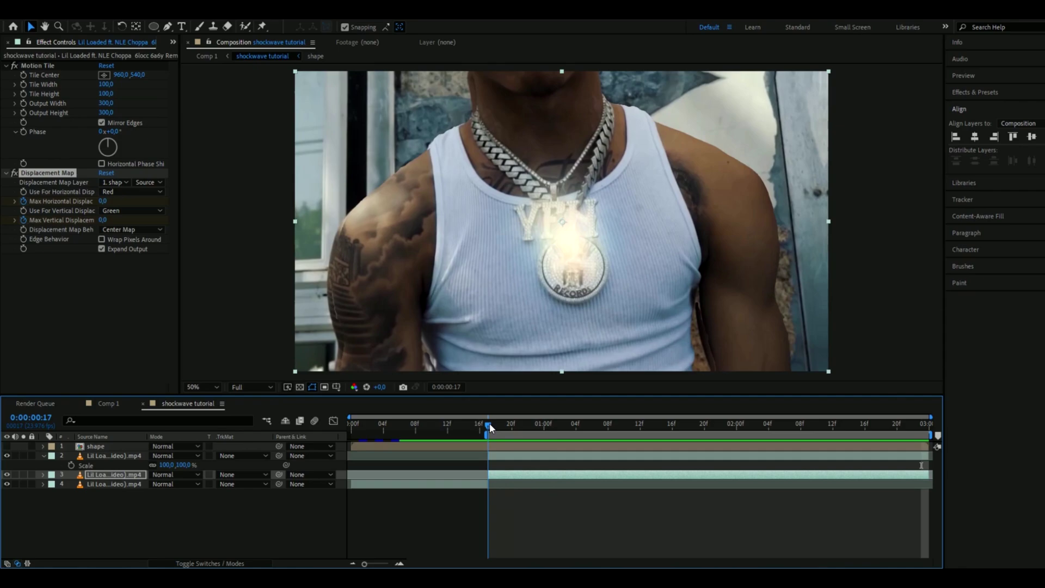
pyautogui.press('space')
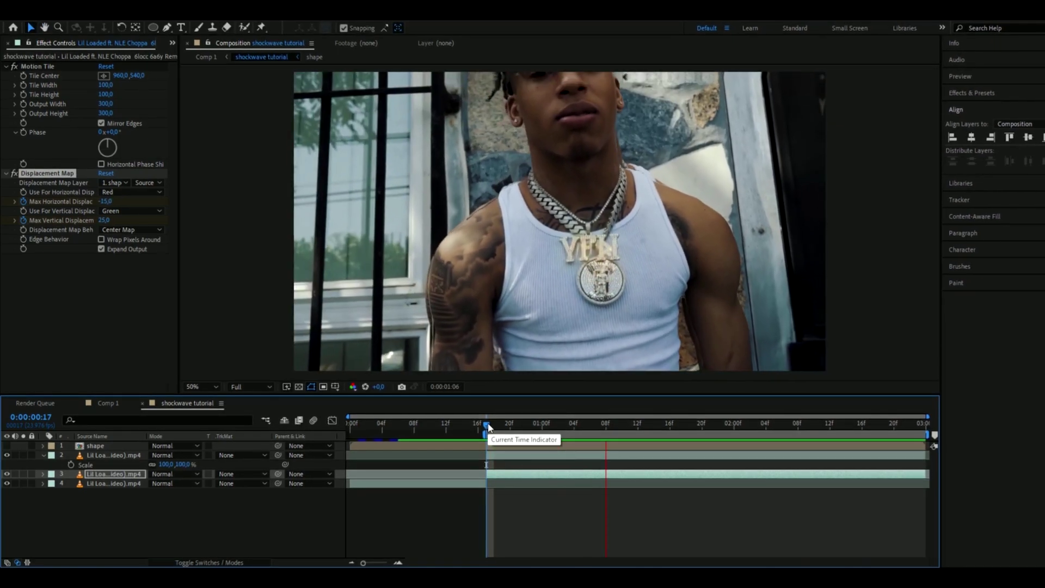
pyautogui.press('space')
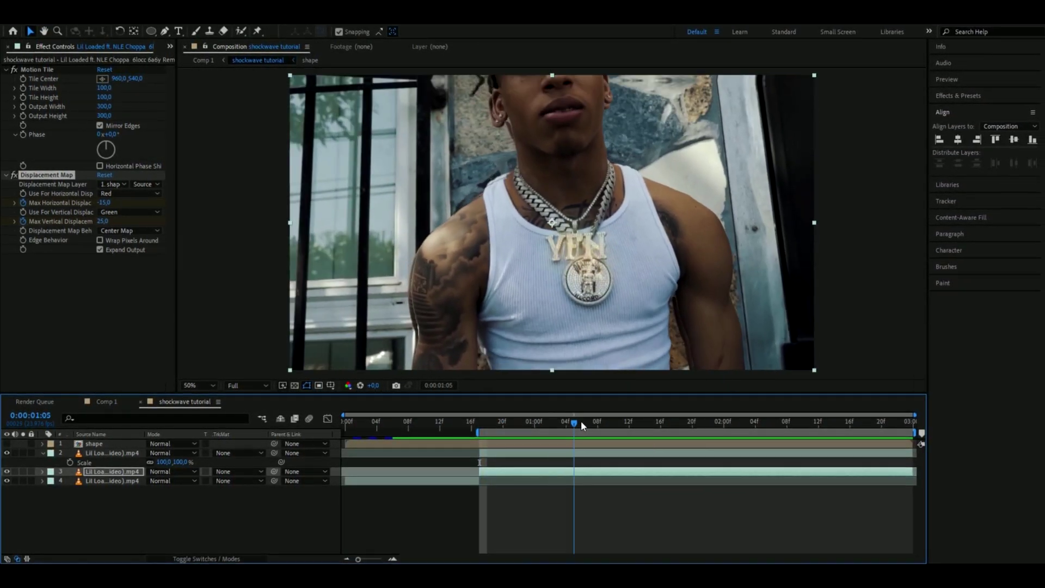
pyautogui.moveTo(583, 423); pyautogui.dragTo(664, 422)
pyautogui.click(611, 422)
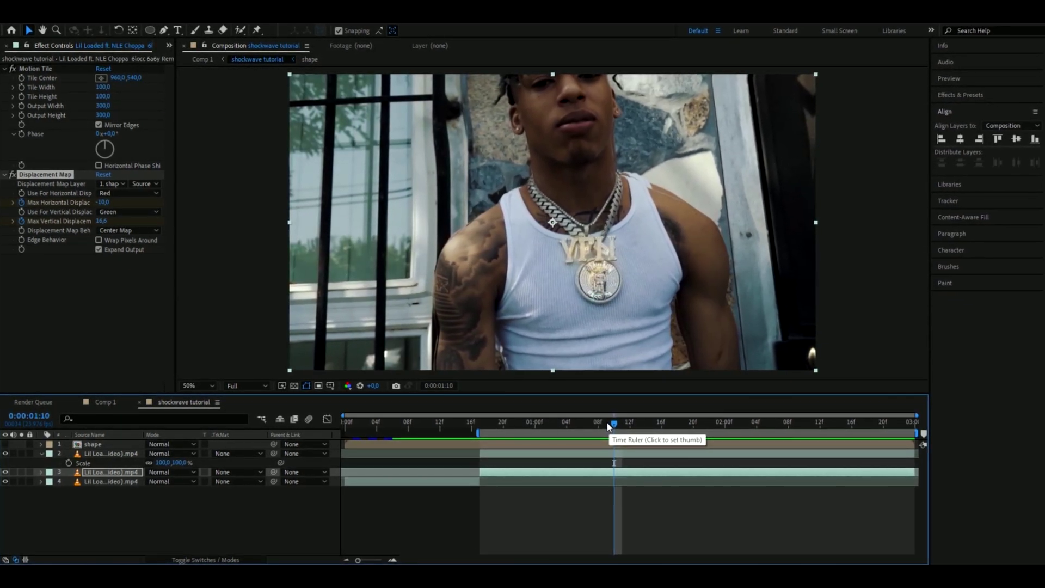
pyautogui.click(93, 444)
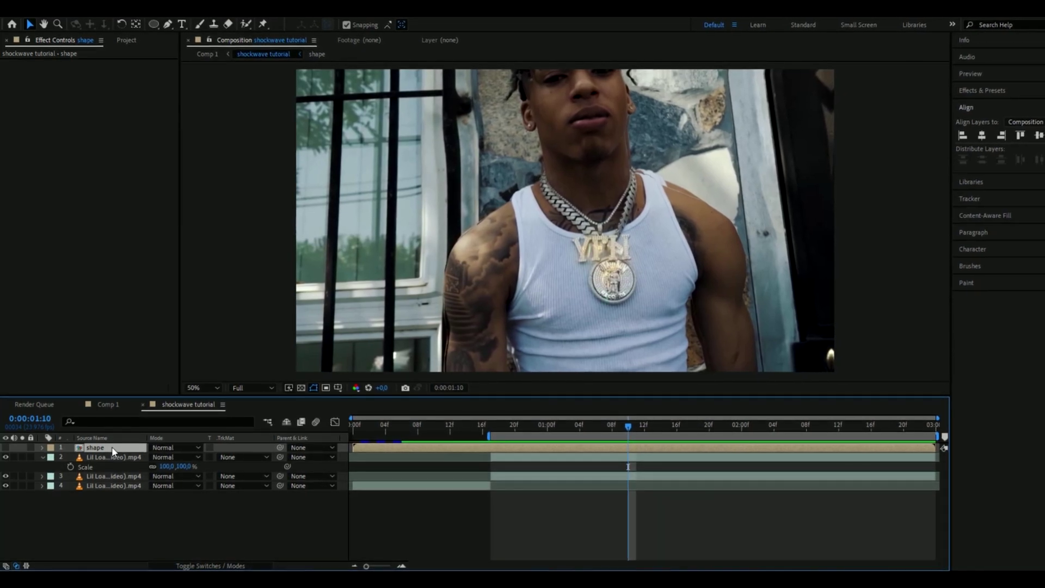
# Duplicate the shape layer and add a blue 4-Color Gradient to tint the ring.
pyautogui.hotkey('ctrl', 'd')
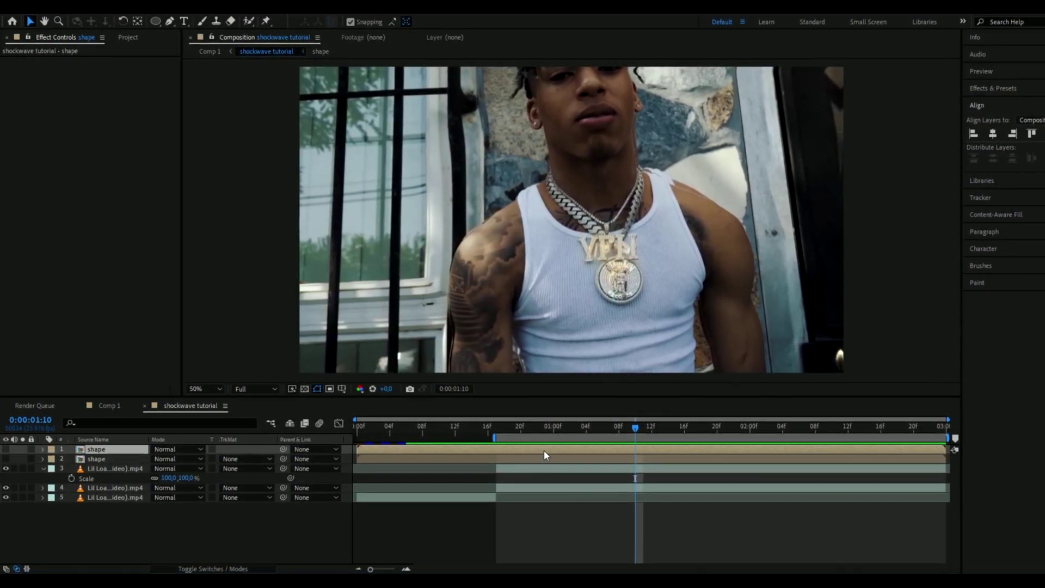
pyautogui.hotkey('ctrl', 'space')
pyautogui.write('4')
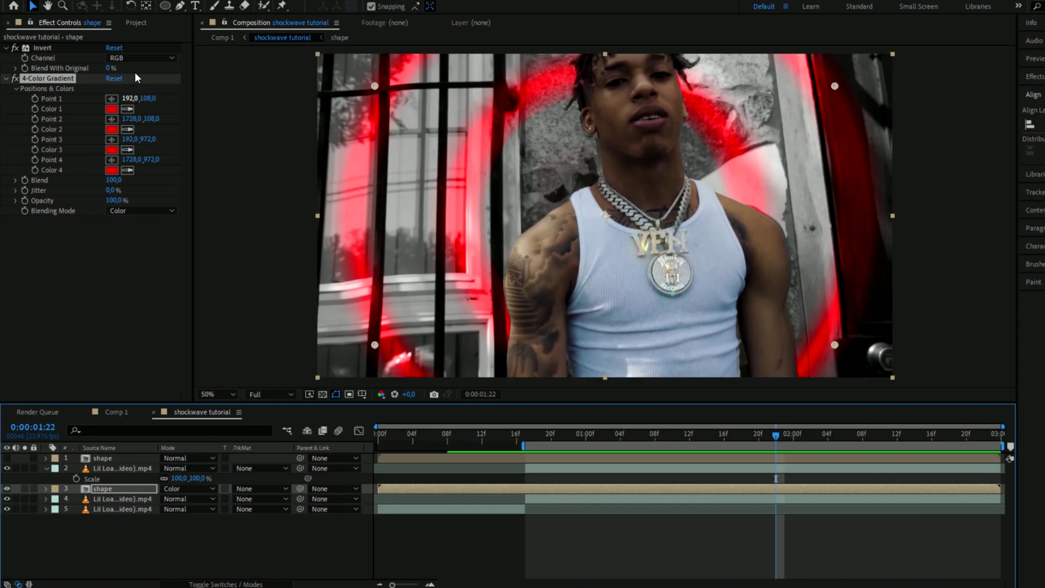
pyautogui.press('space')
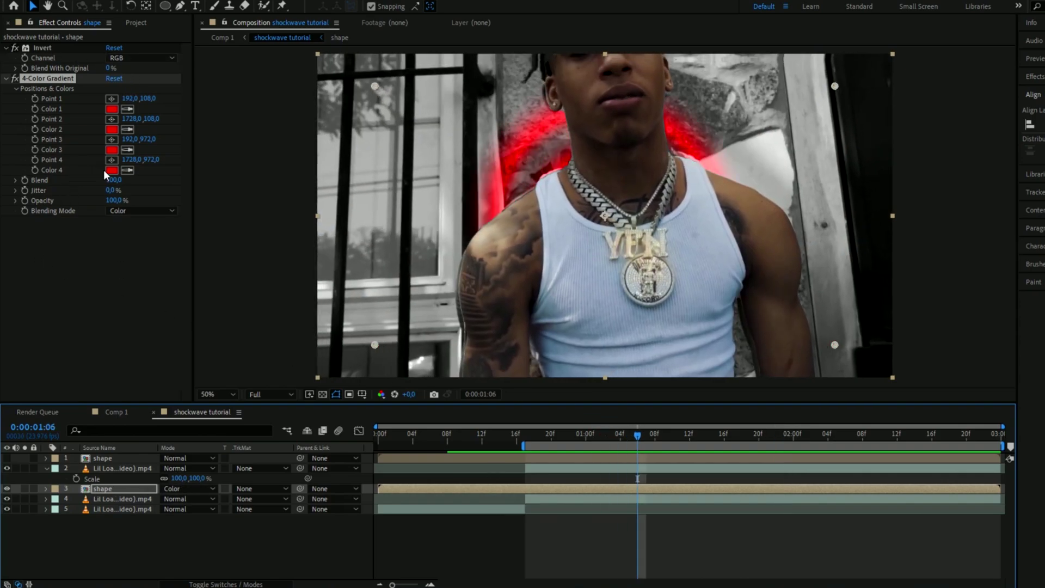
pyautogui.click(111, 169)
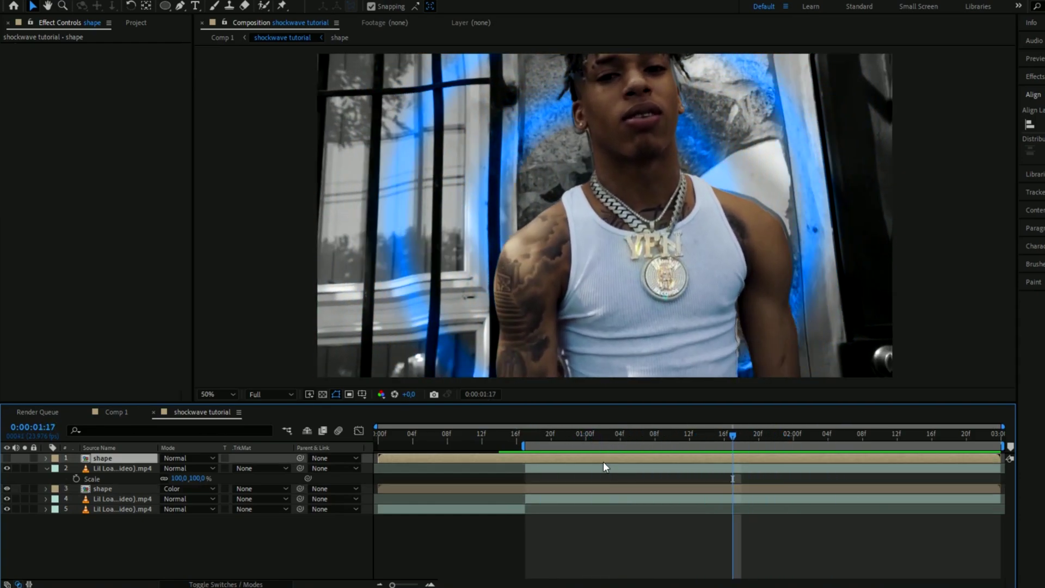
# Add a new adjustment layer at the top of the layer stack.
pyautogui.hotkey('ctrl', 'alt', 'y')
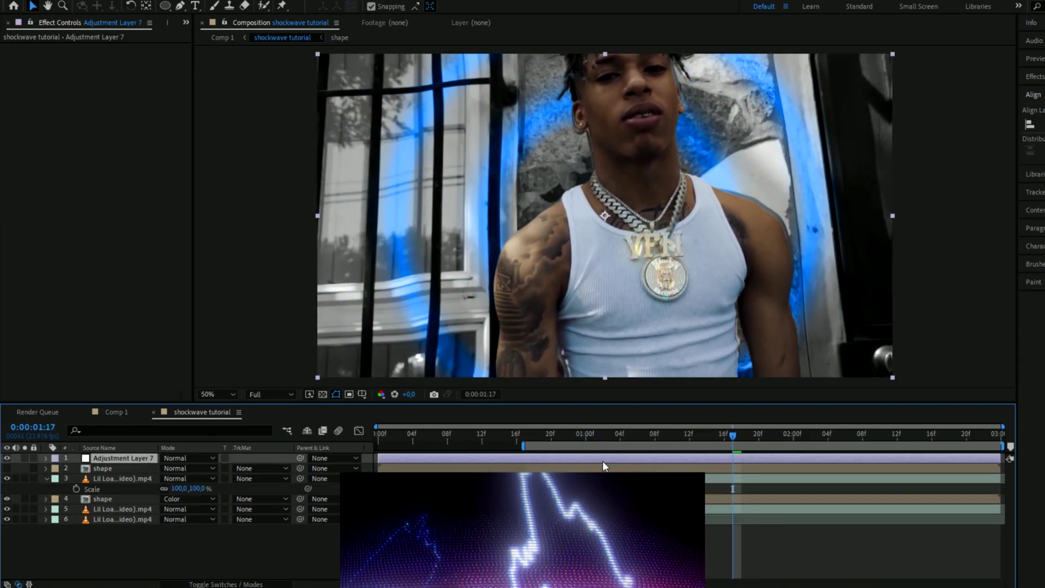